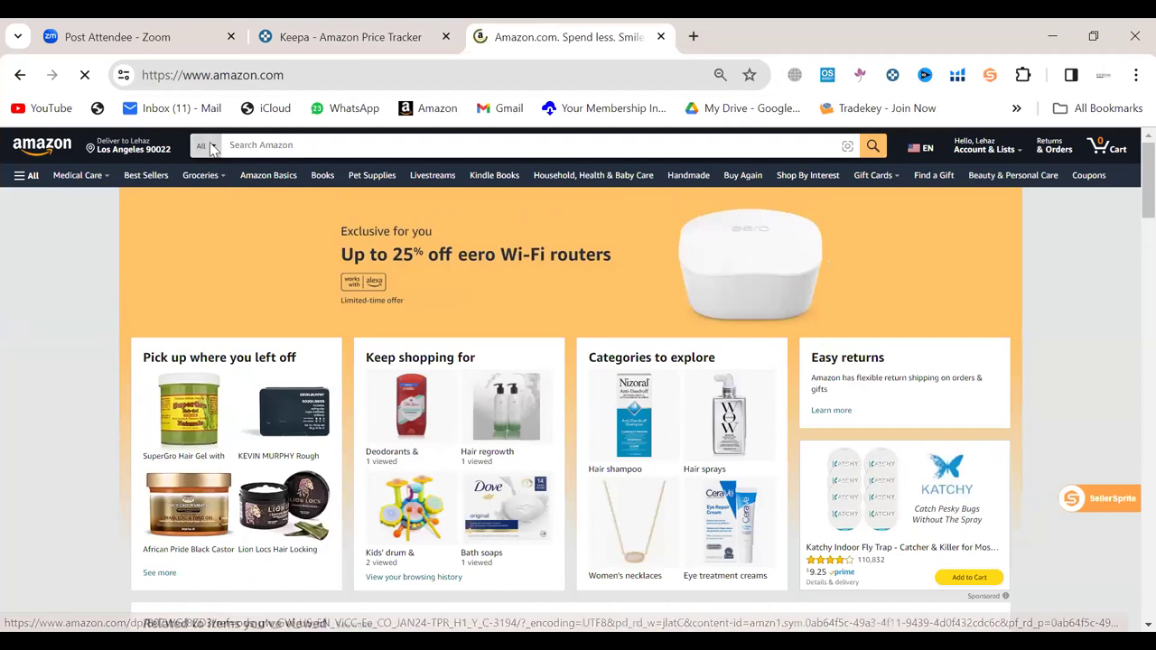
# Step: Look through the list of search departments on the Amazon home page
pyautogui.click(205, 144)
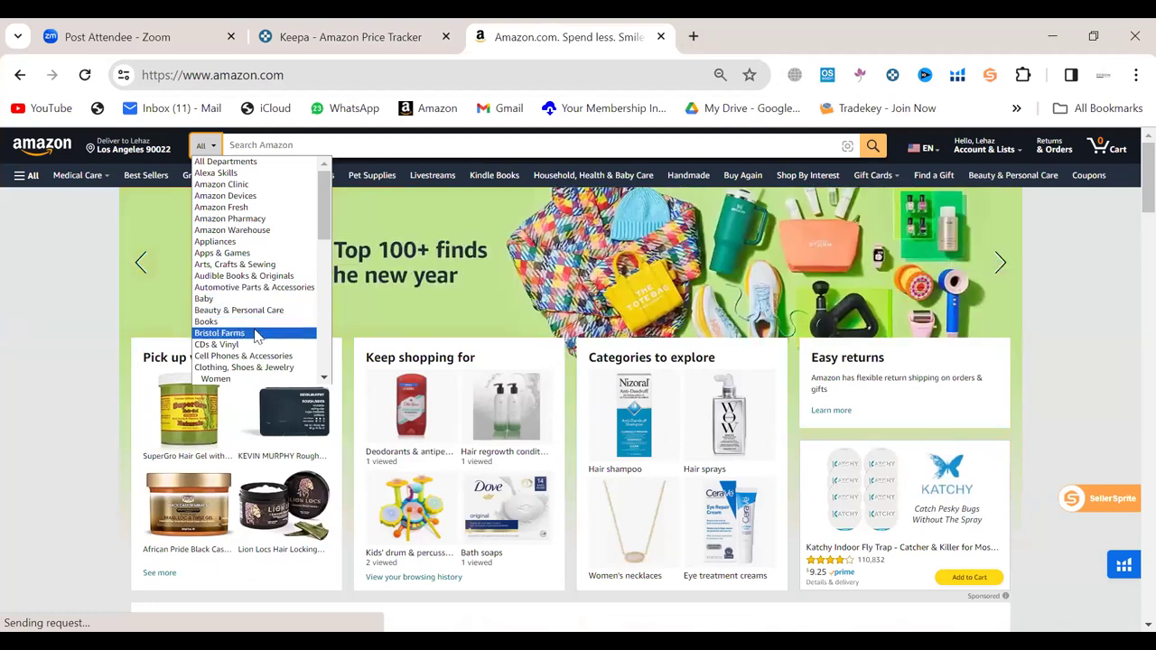
pyautogui.scroll(-3, 257, 336)
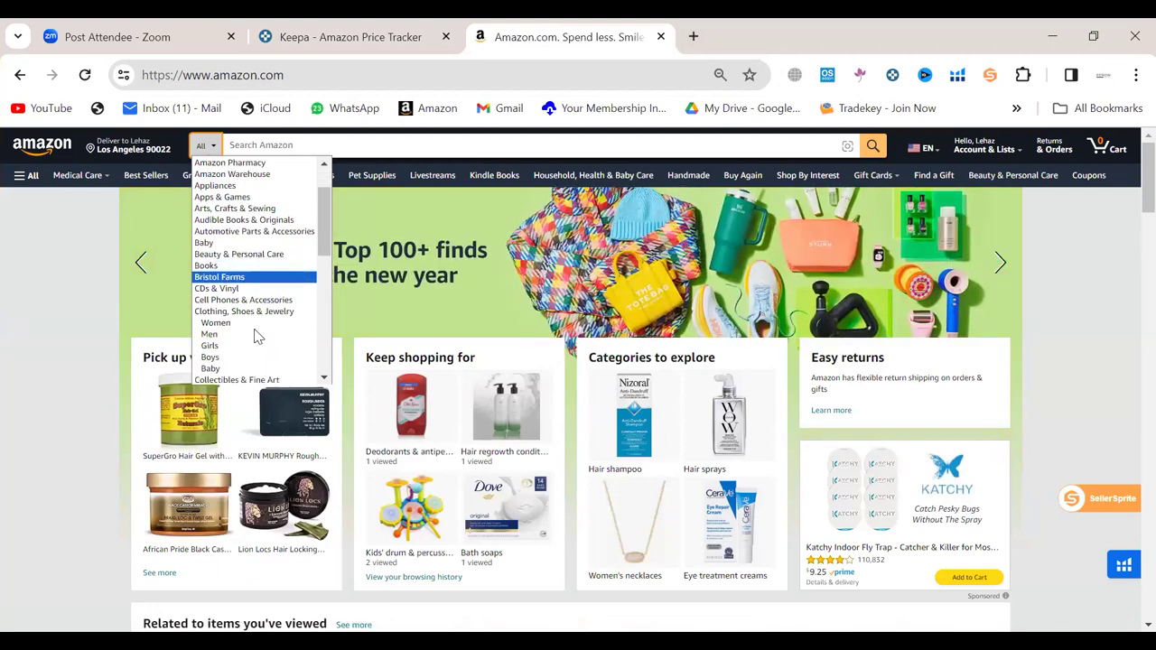
pyautogui.scroll(-2, 256, 336)
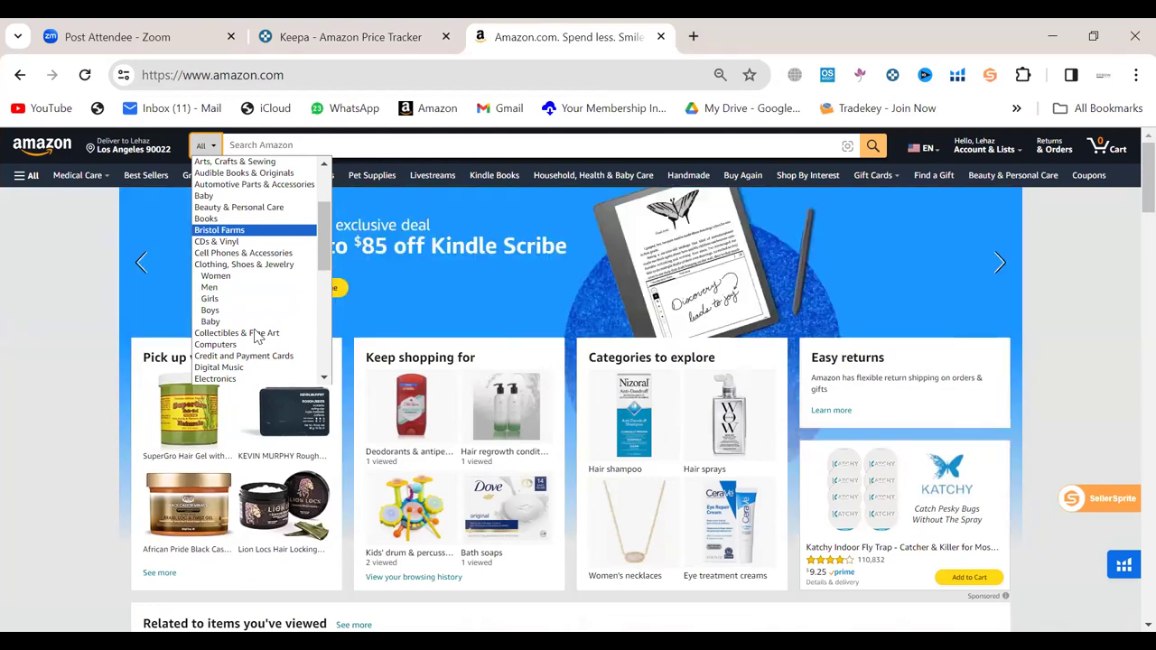
pyautogui.click(33, 276)
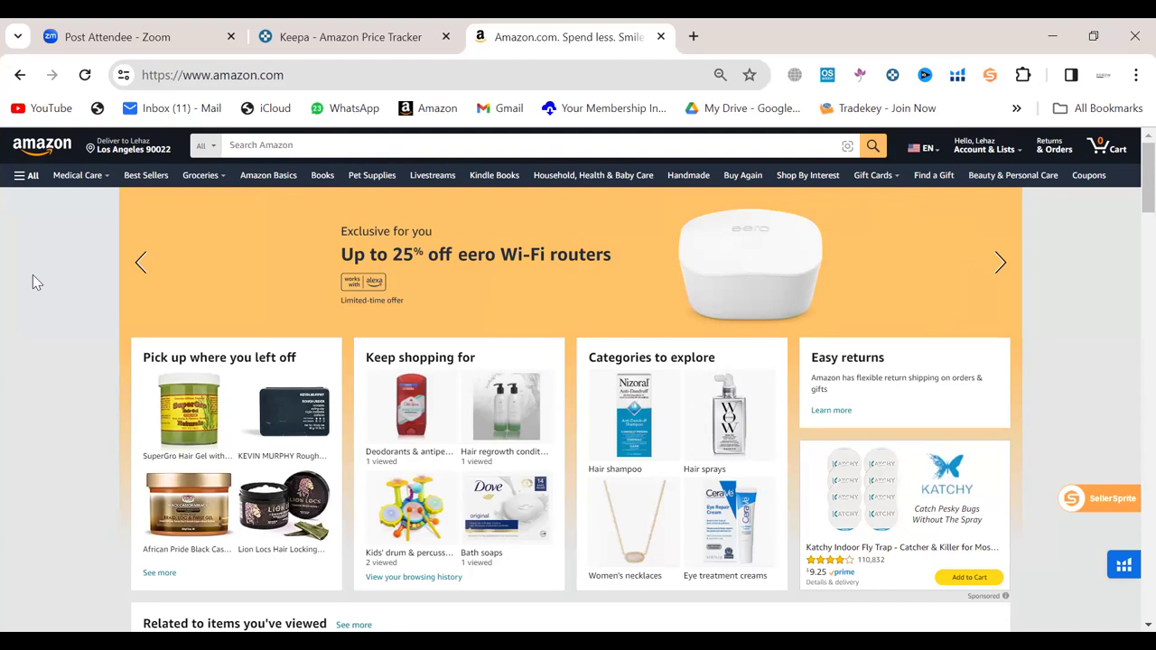
pyautogui.scroll(-2, 32, 283)
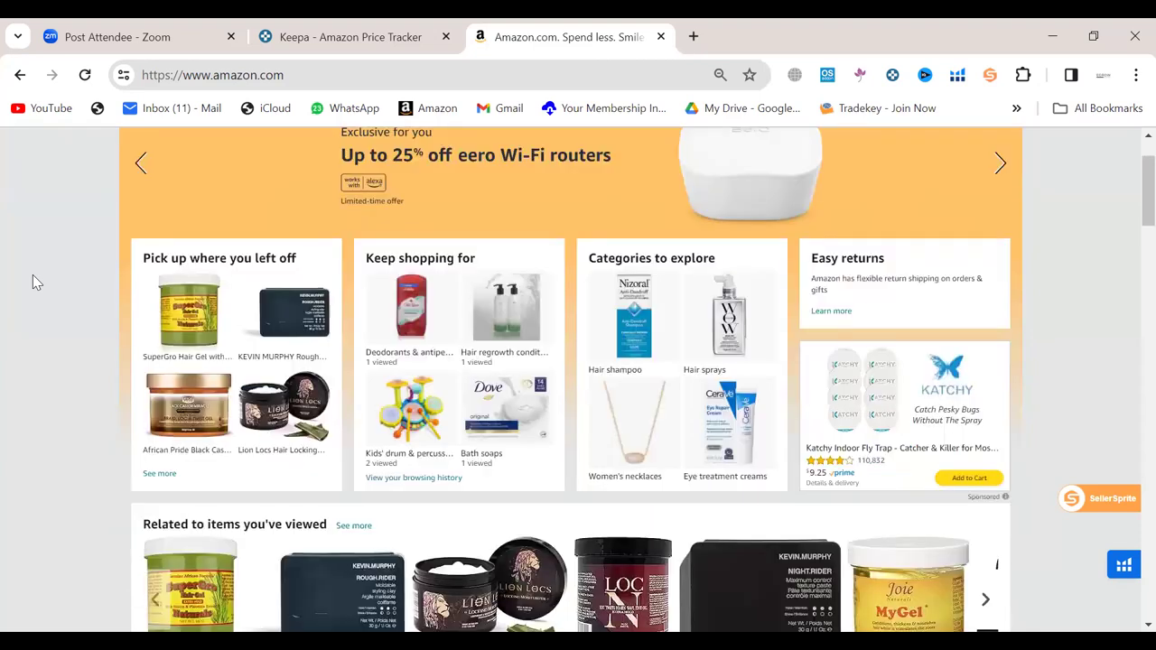
pyautogui.scroll(1, 33, 283)
pyautogui.scroll(1, 33, 283)
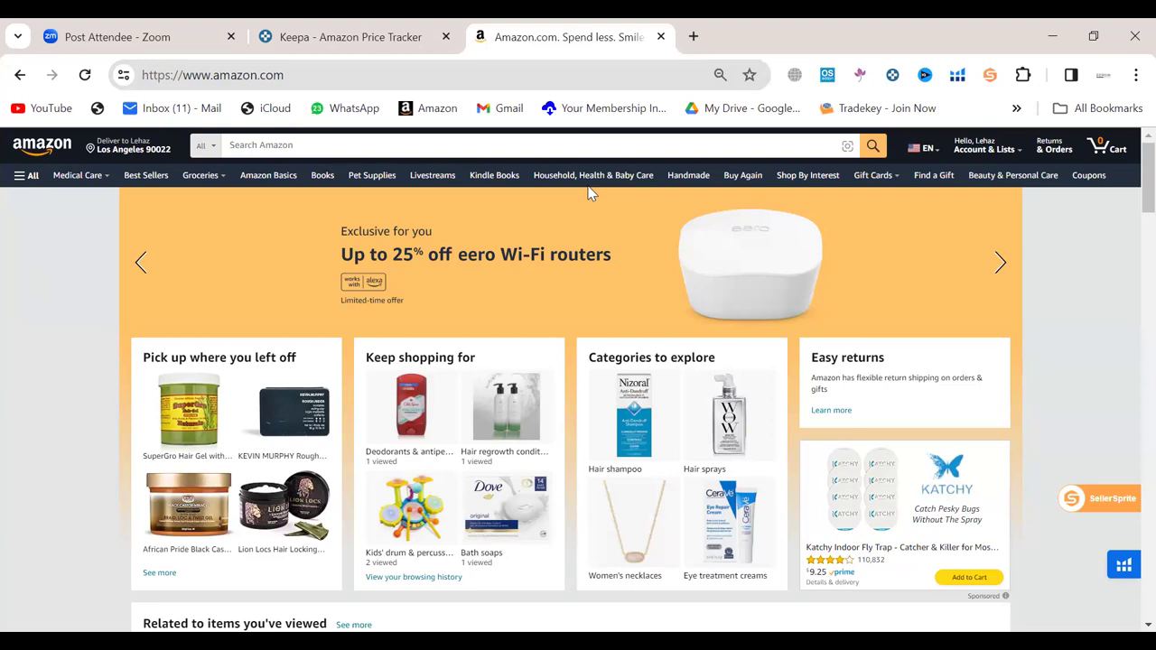
# Step: Switch to Keepa, open the Product Finder and activate the minimum of the 30-day average sales rank for entry
pyautogui.moveTo(382, 36); pyautogui.dragTo(566, 38)
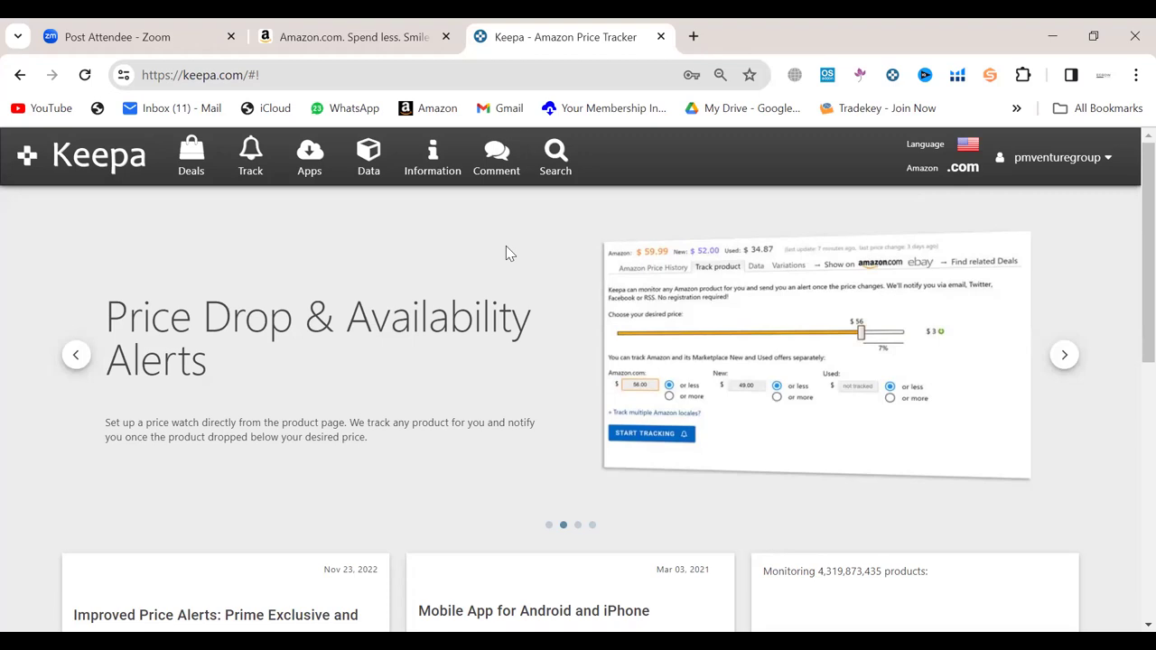
pyautogui.click(349, 175)
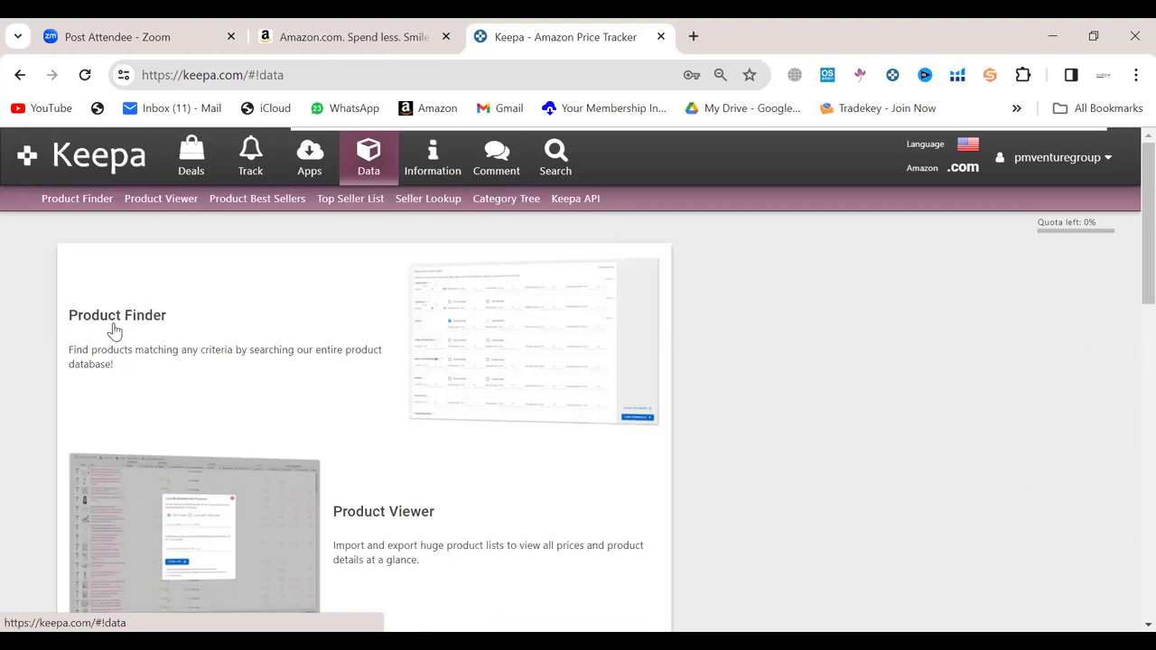
pyautogui.click(116, 317)
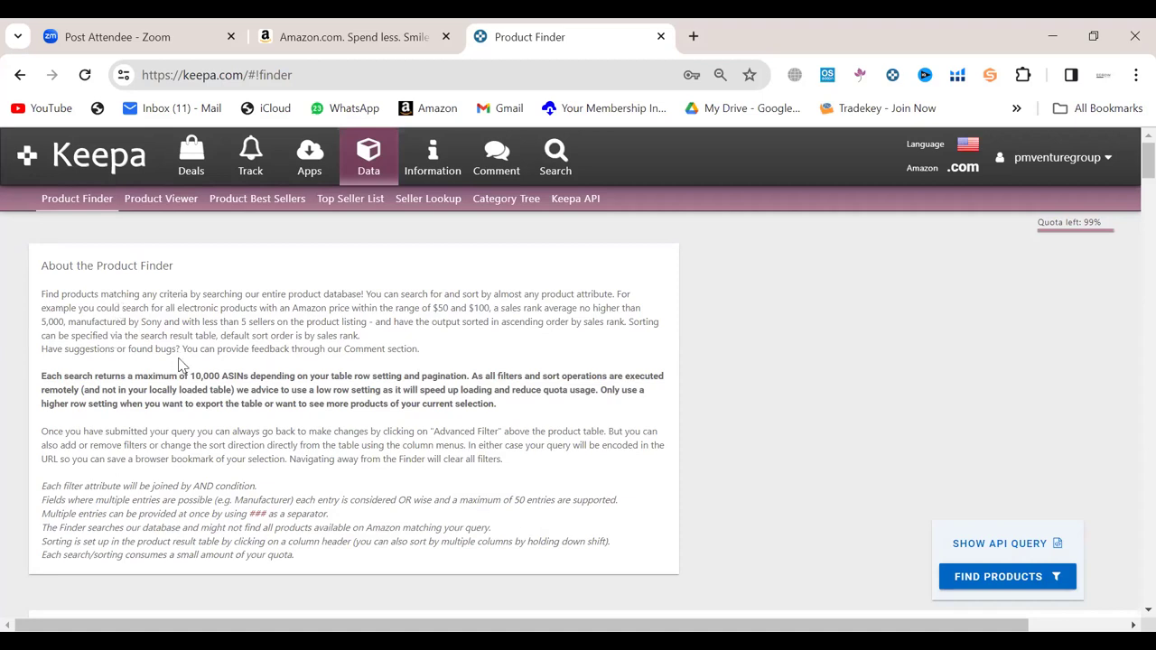
pyautogui.scroll(-4, 179, 364)
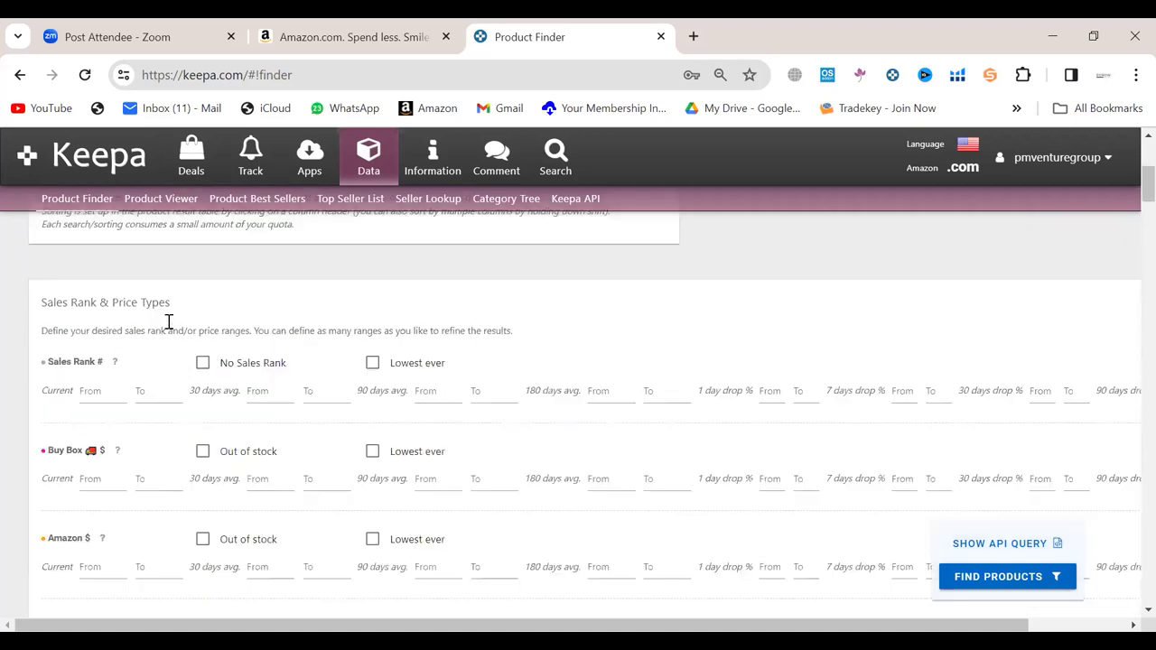
pyautogui.scroll(-1, 384, 264)
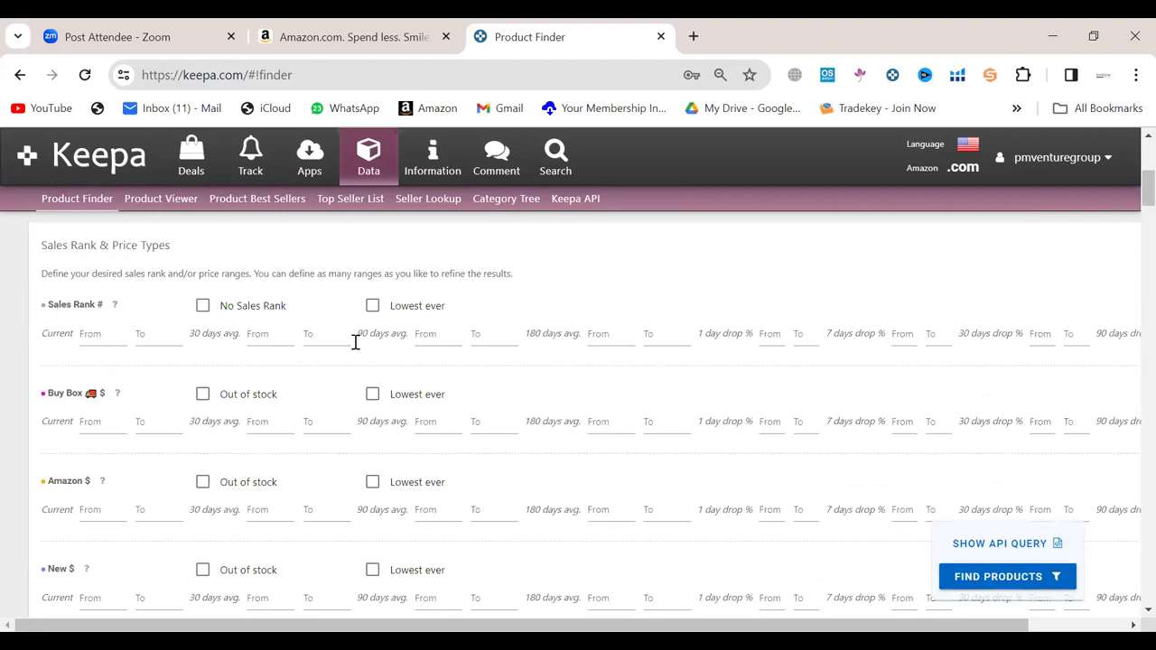
pyautogui.click(282, 340)
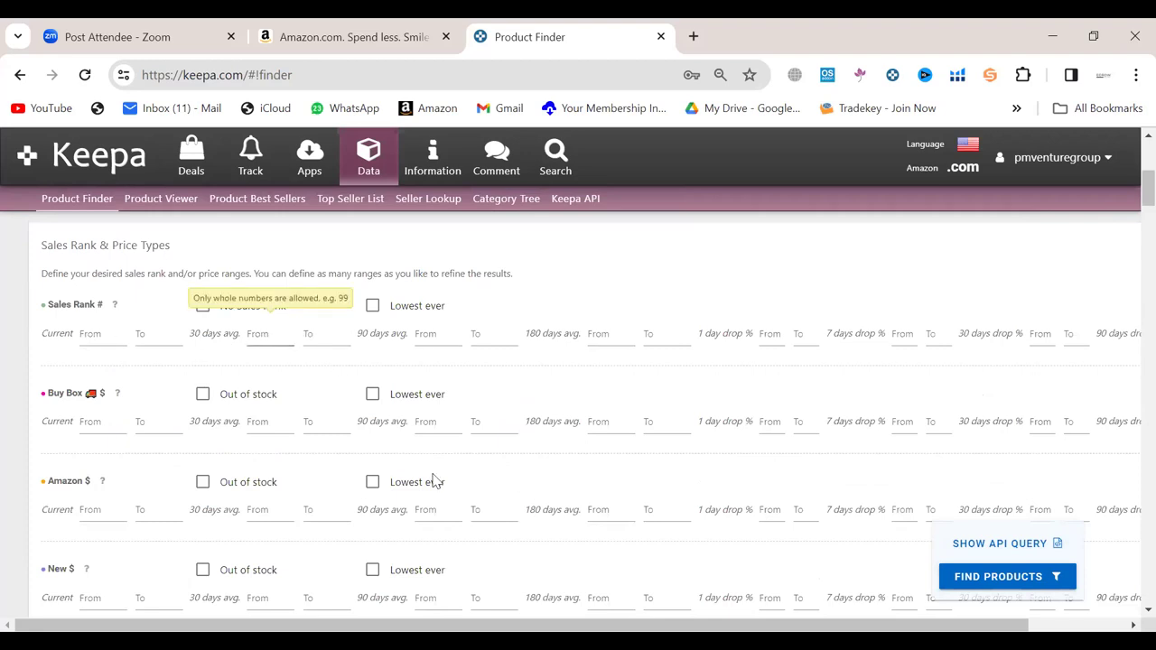
# Step: Consult the Product Pro Analysis / Criteria slide in the PowerPoint presentation and return to Keepa
pyautogui.click(504, 554)
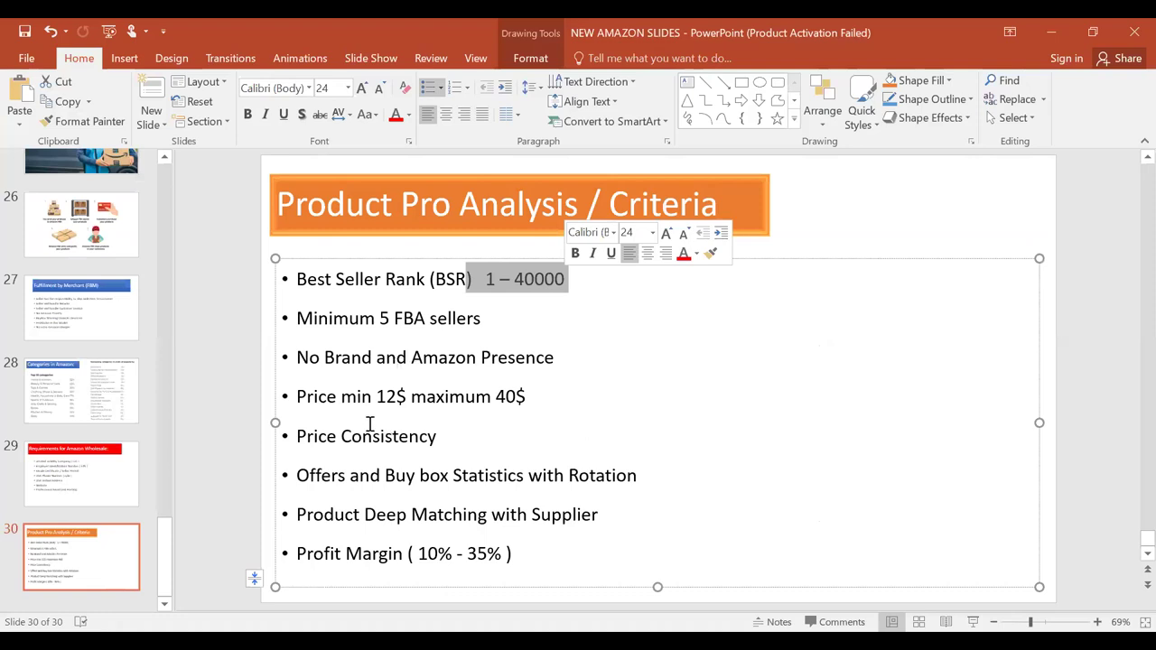
pyautogui.click(287, 320)
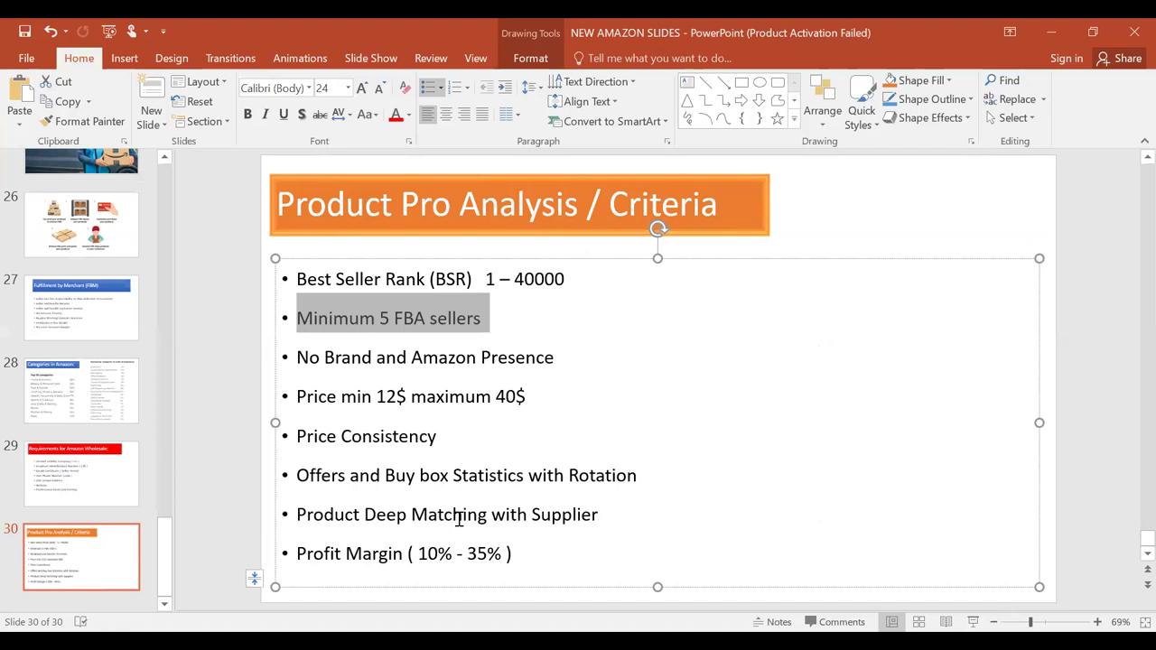
pyautogui.hotkey('alt', 'Tab')
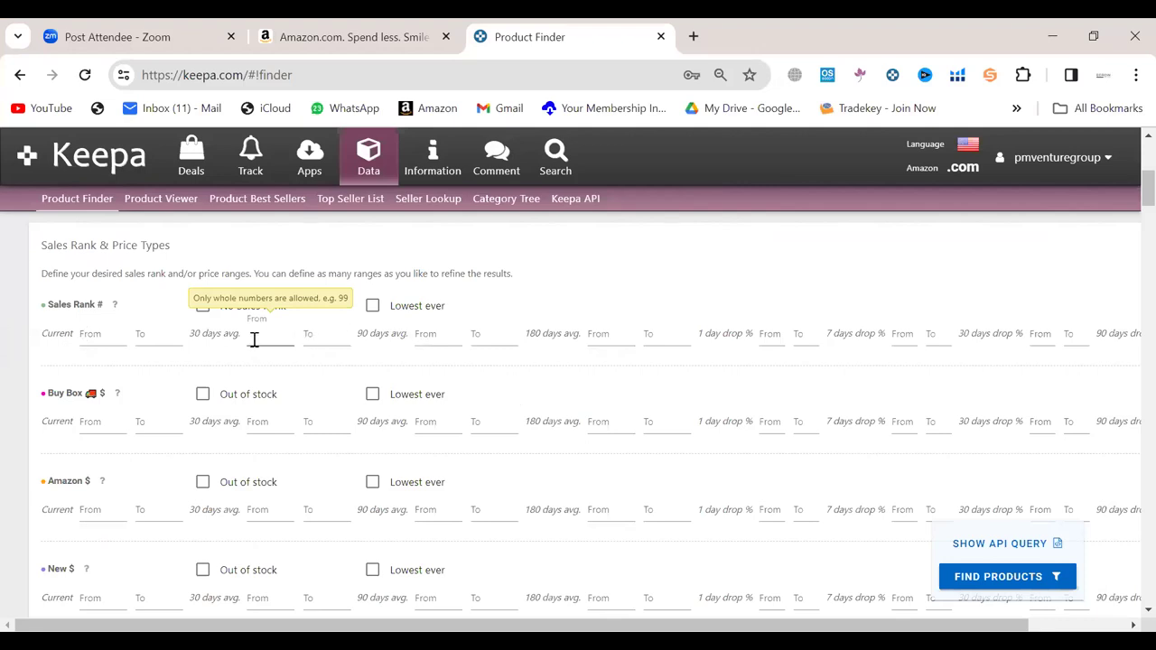
# Step: Set the 30-day average sales rank range from 1 to 40000 and check the number of matching products
pyautogui.write('1')
pyautogui.click(316, 334)
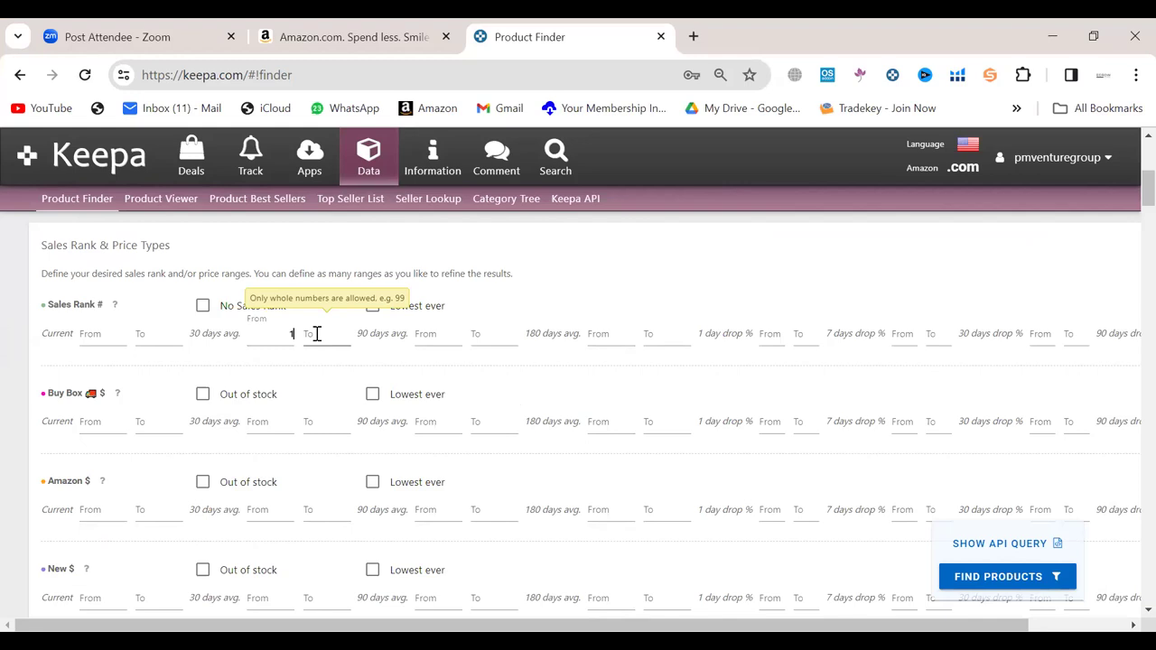
pyautogui.write('40000')
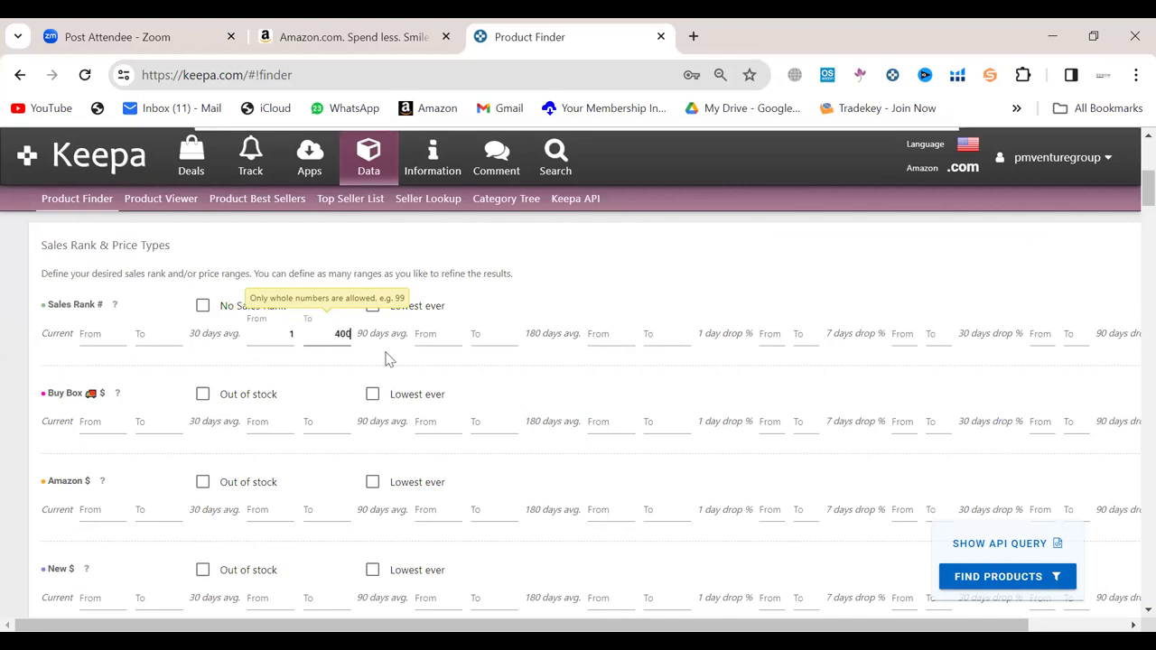
pyautogui.click(415, 369)
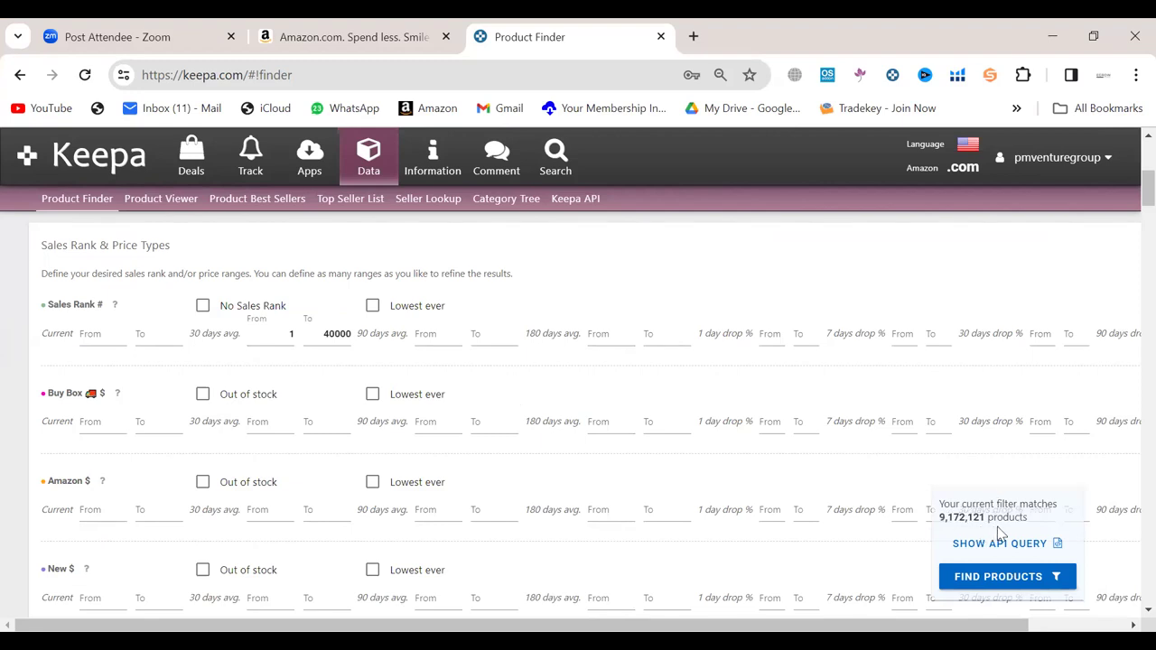
pyautogui.doubleClick(963, 518)
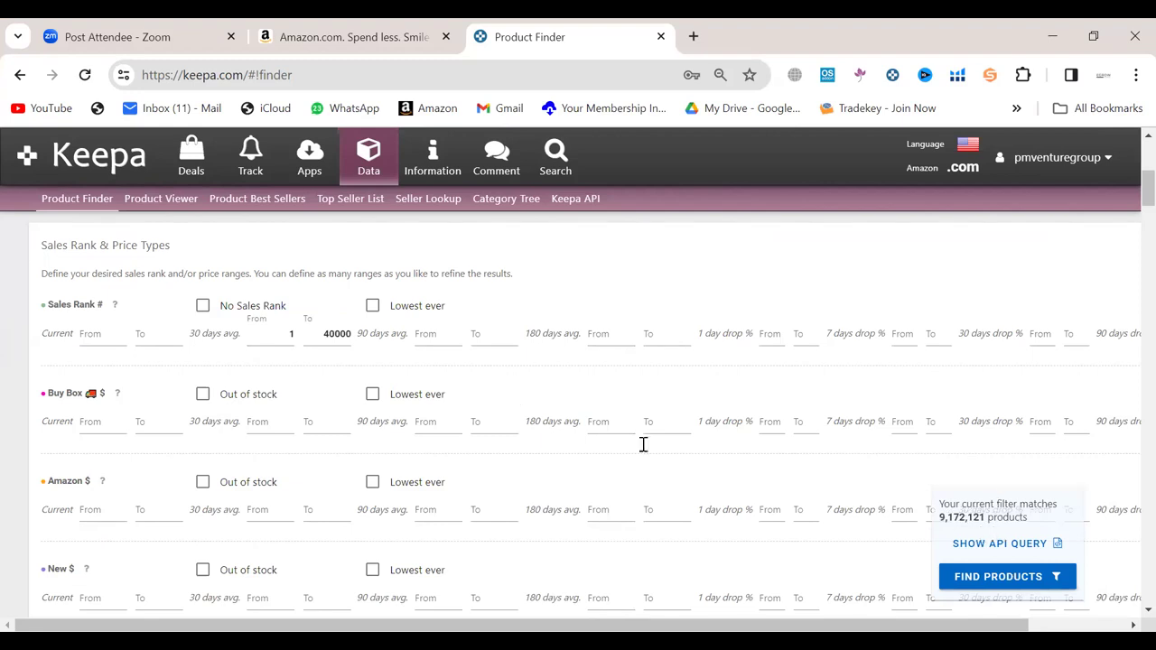
pyautogui.click(325, 336)
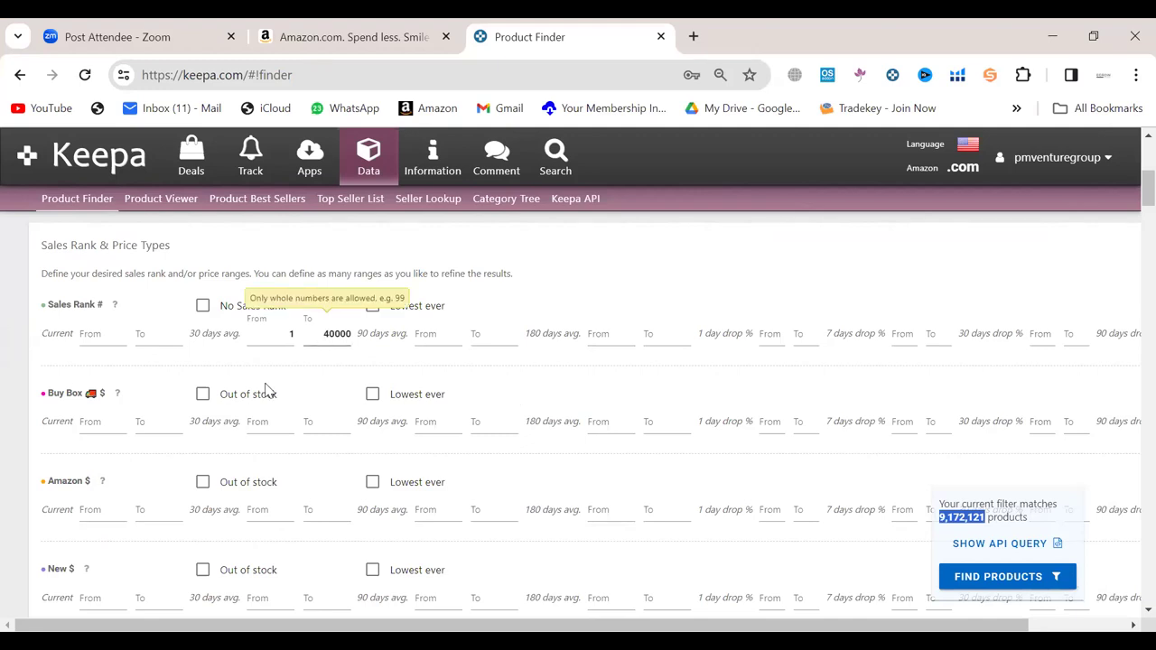
# Step: Set the 30-day average Buy Box price range from 12 to 40 dollars
pyautogui.scroll(-1, 266, 392)
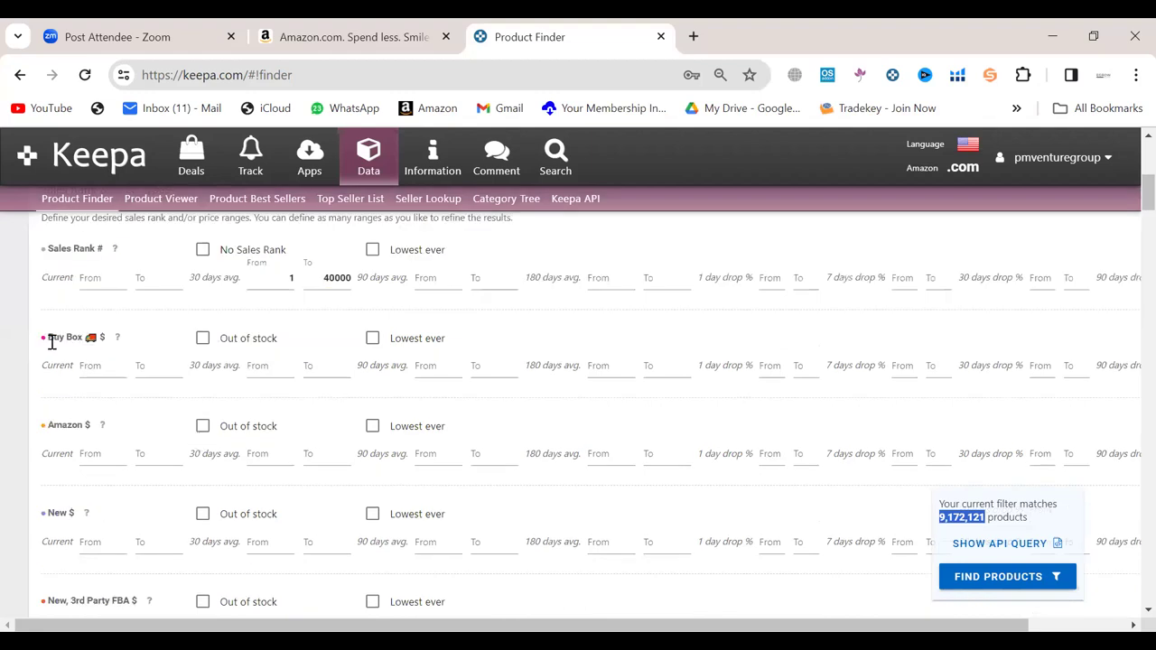
pyautogui.click(273, 362)
pyautogui.write('12')
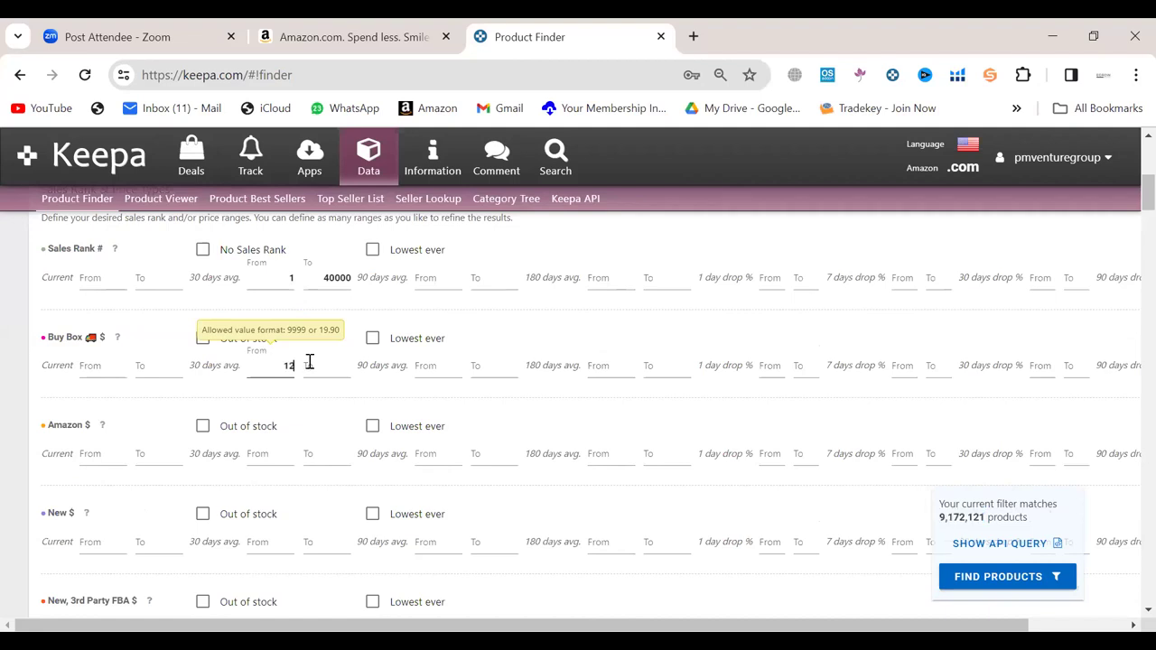
pyautogui.click(311, 362)
pyautogui.write('40')
pyautogui.click(508, 329)
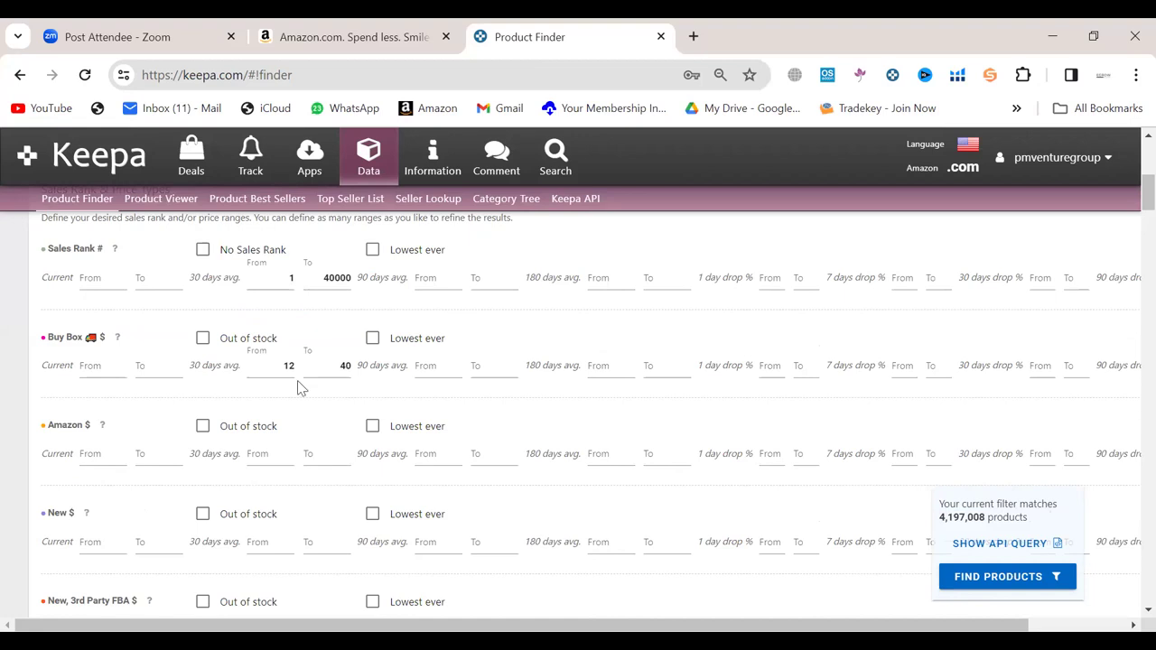
pyautogui.click(349, 378)
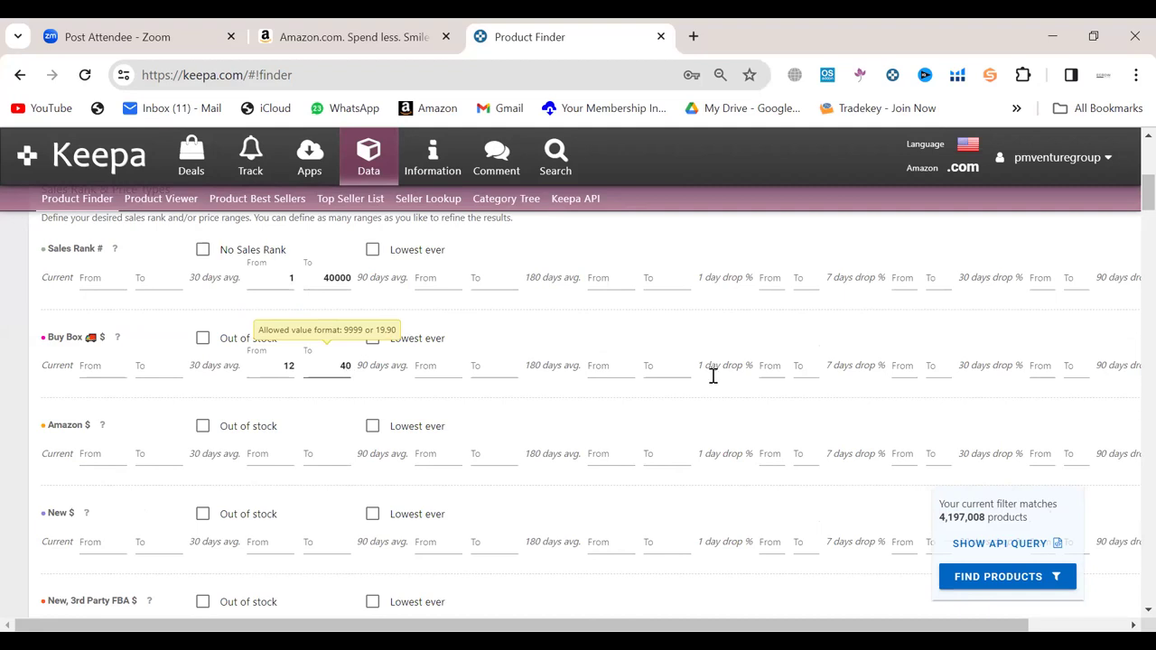
pyautogui.click(1062, 509)
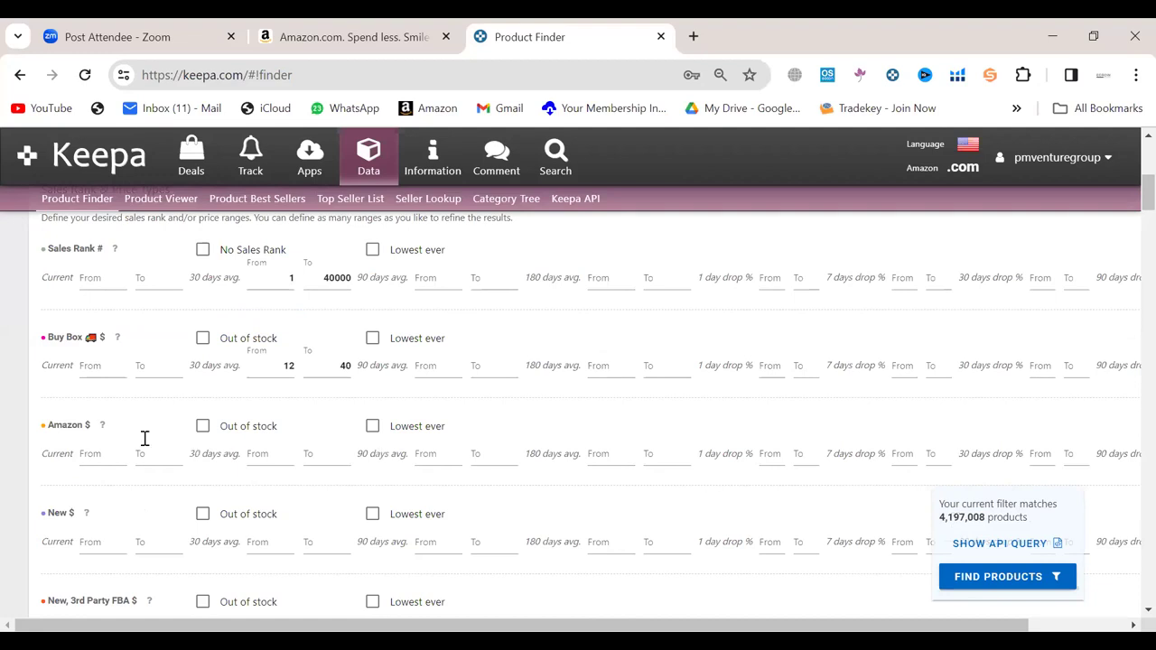
# Step: Restrict the Amazon price filter to products that are out of stock at Amazon
pyautogui.scroll(-1, 206, 338)
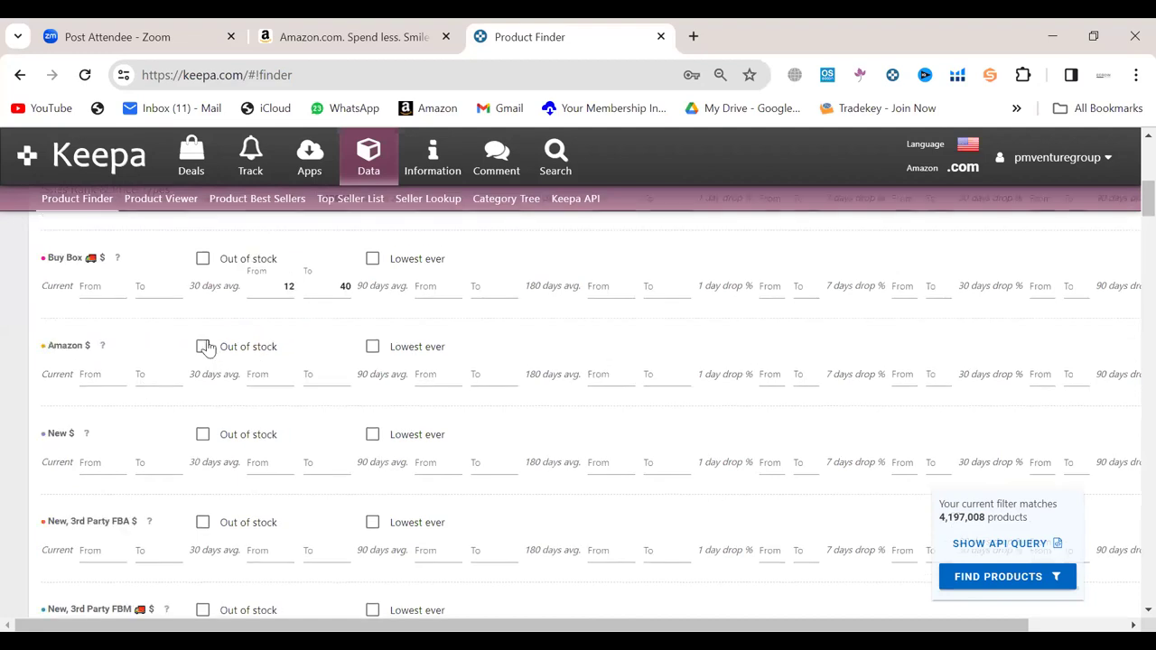
pyautogui.click(203, 347)
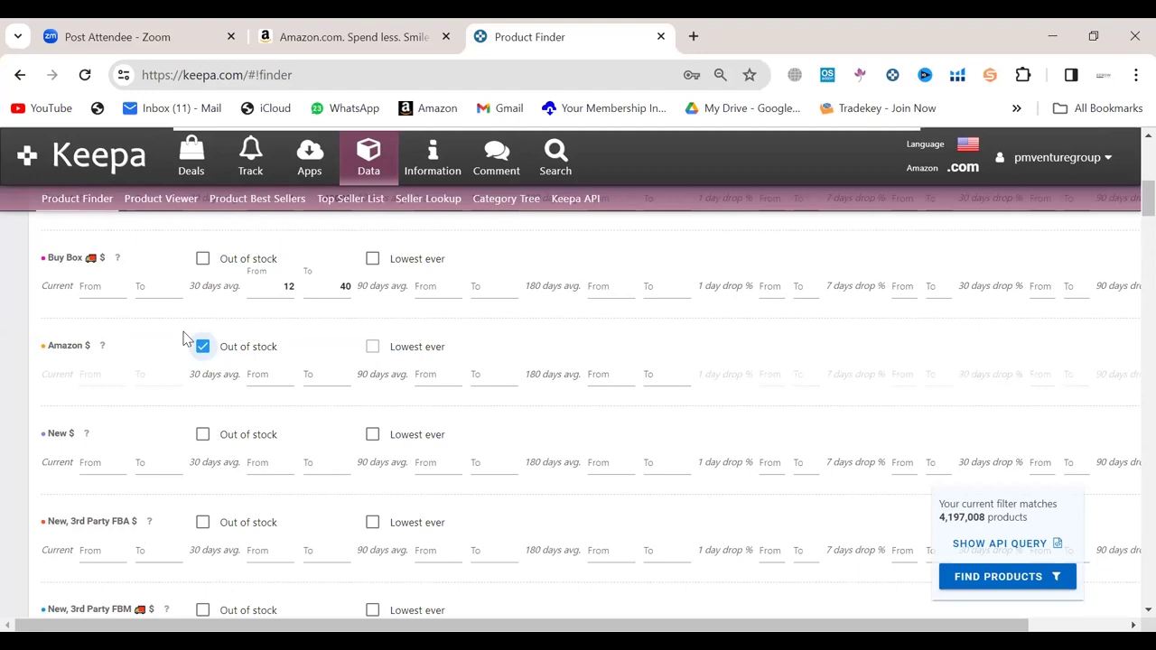
pyautogui.click(683, 452)
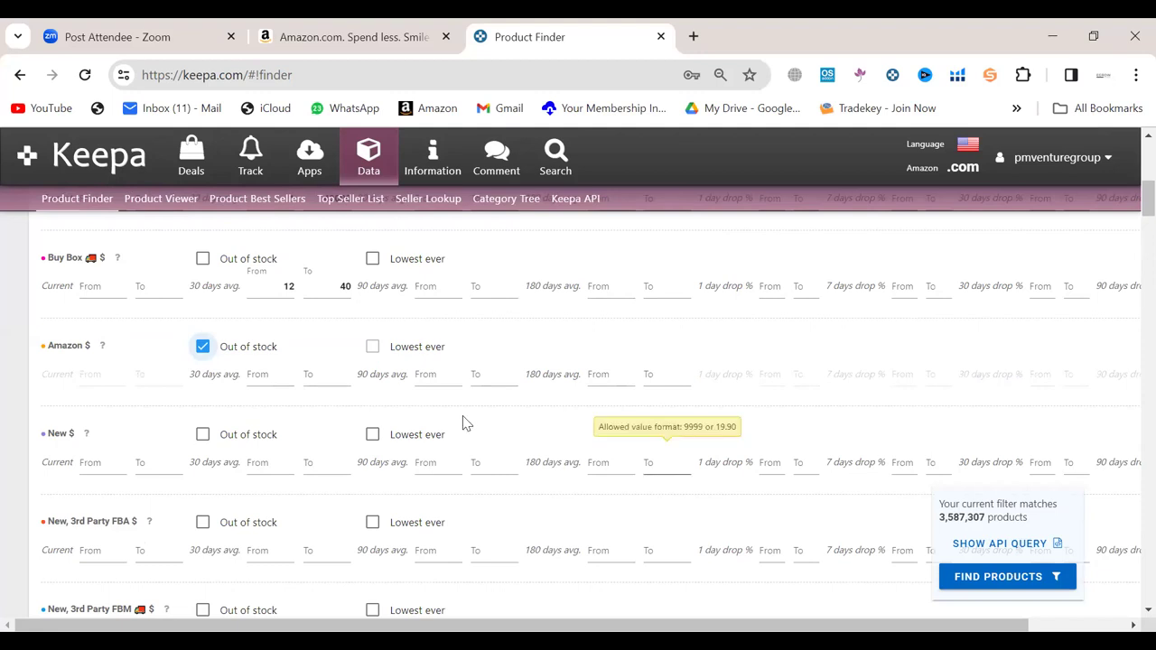
# Step: Look through the remaining price type filters below the Amazon price, down to Trade-In and Rental
pyautogui.scroll(-2, 465, 414)
pyautogui.scroll(-1, 108, 459)
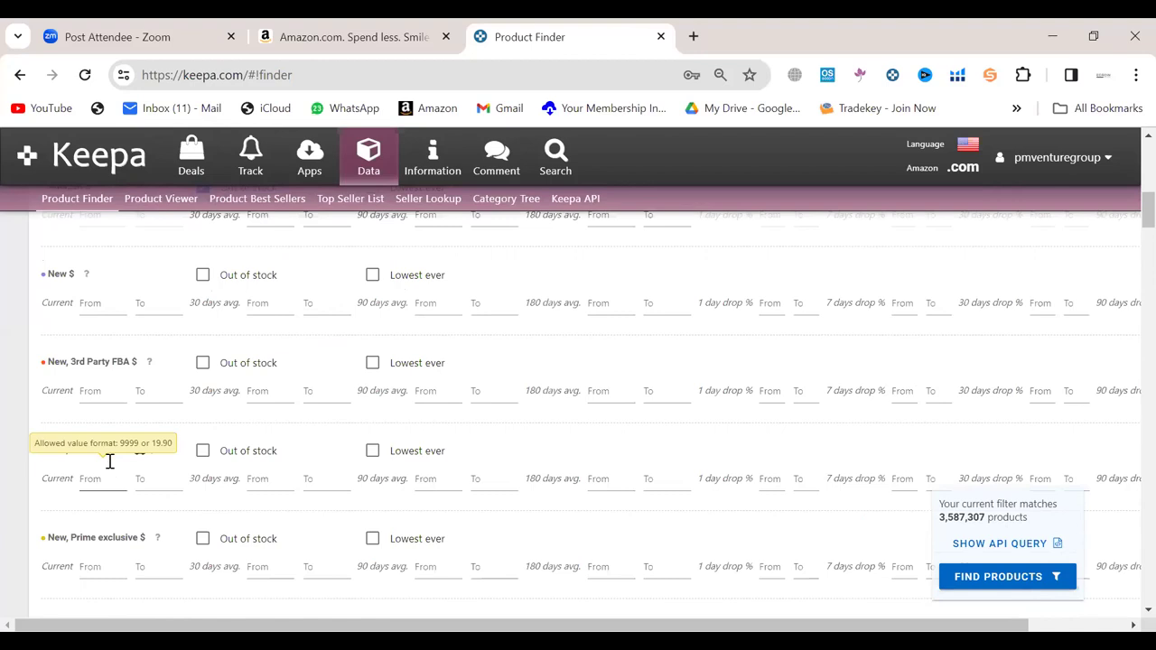
pyautogui.scroll(-3, 109, 462)
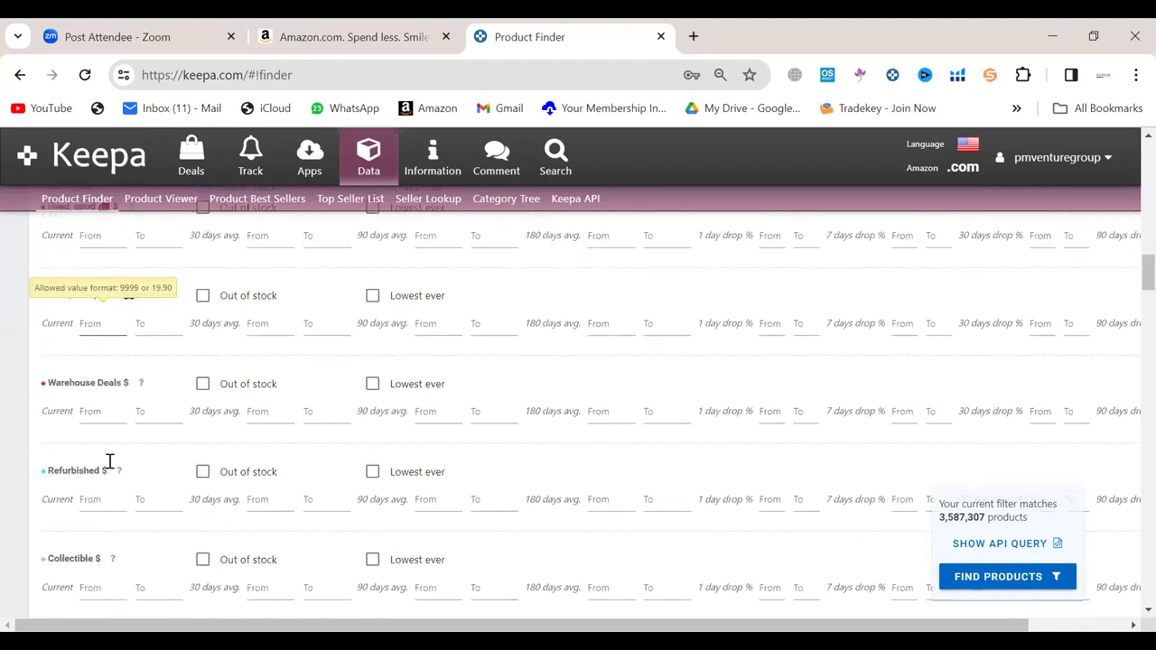
pyautogui.scroll(-5, 110, 462)
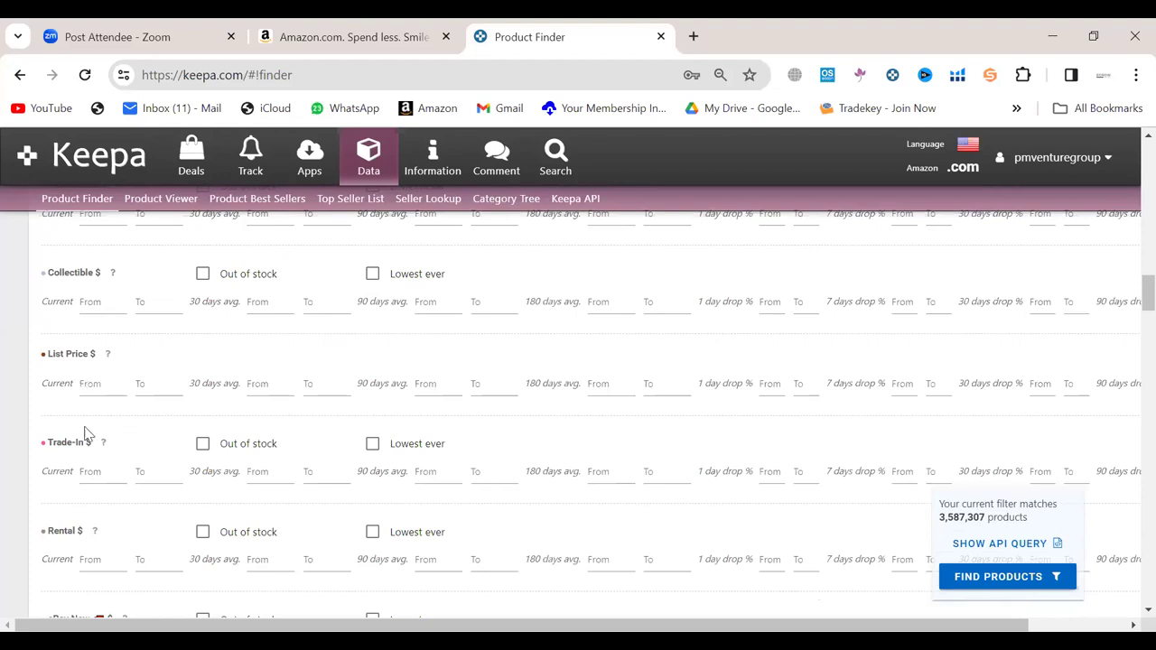
pyautogui.scroll(2, 86, 431)
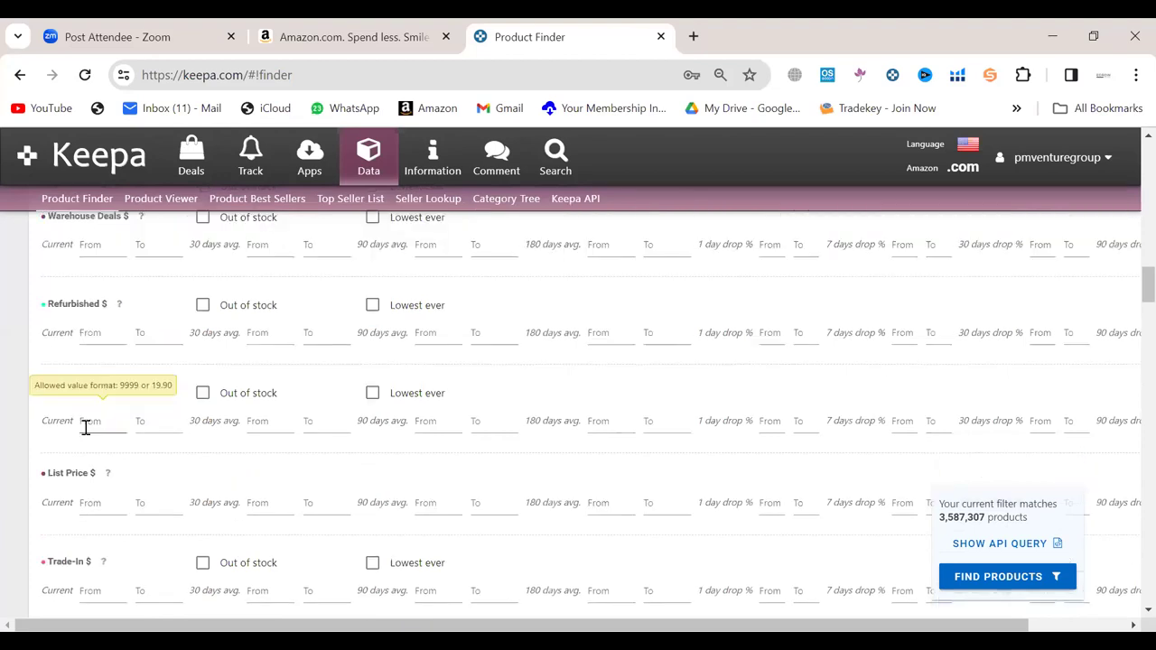